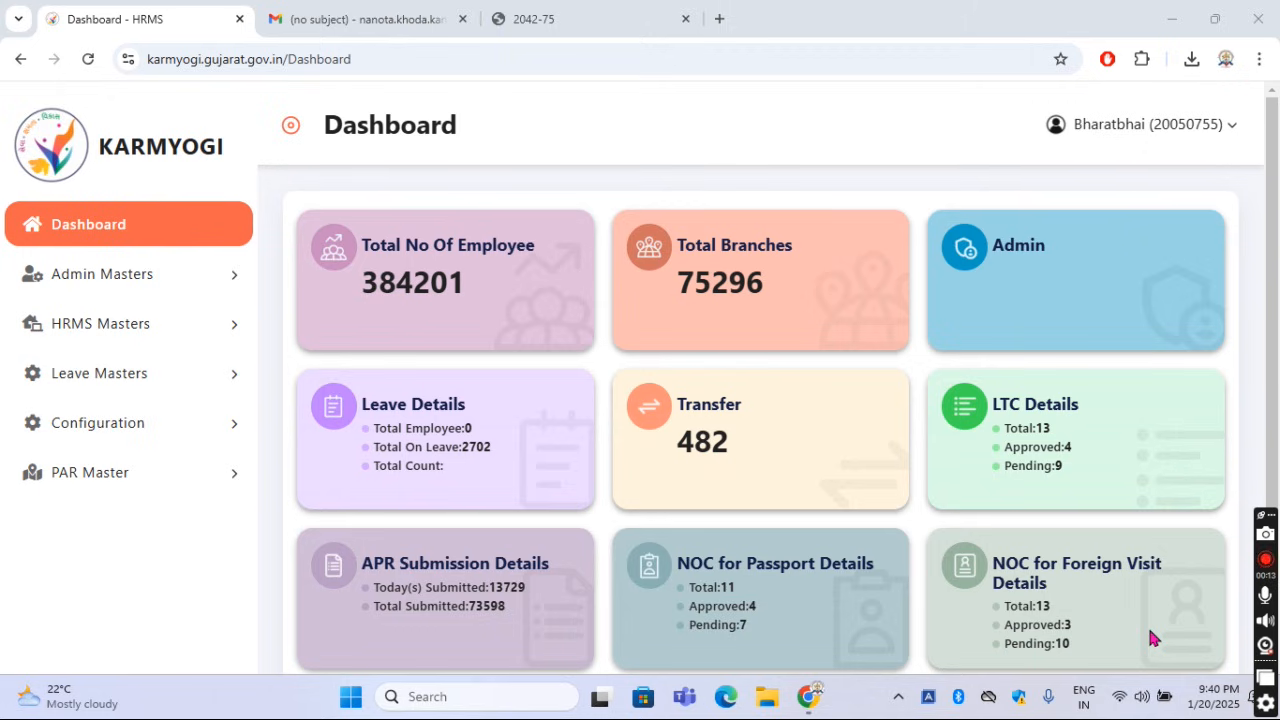
Open the 2042-75 circular and examine point 5 on page 2 about setting the APR flow, enlarged to 150%
{"action": "left_click", "coordinate": [597, 28]}
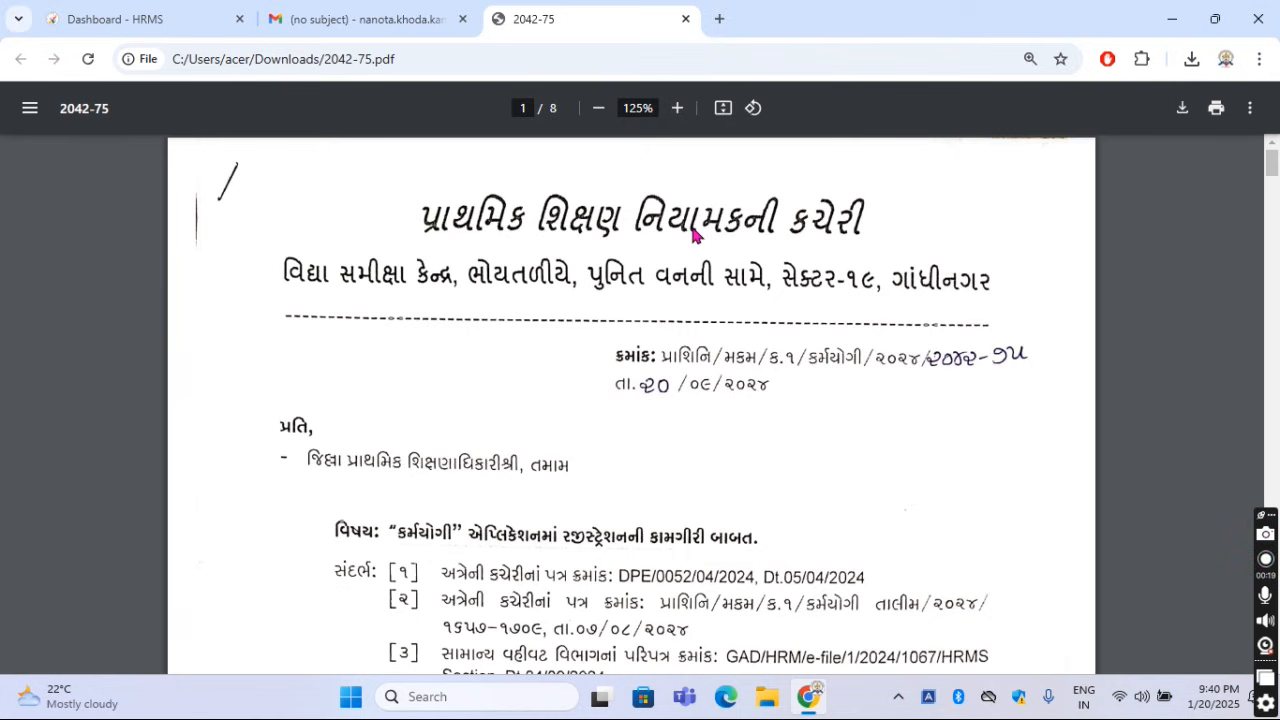
{"action": "scroll", "coordinate": [695, 233], "scroll_direction": "down", "scroll_amount": 15}
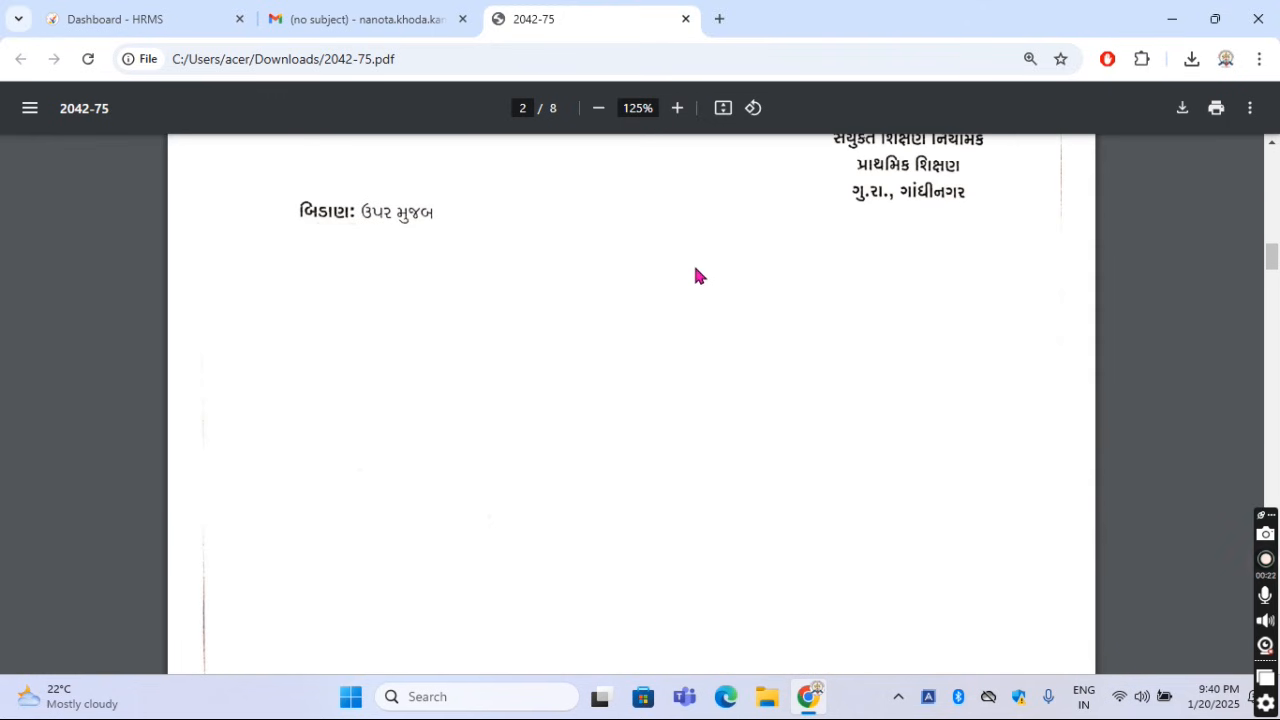
{"action": "scroll", "coordinate": [697, 272], "scroll_direction": "up", "scroll_amount": 5}
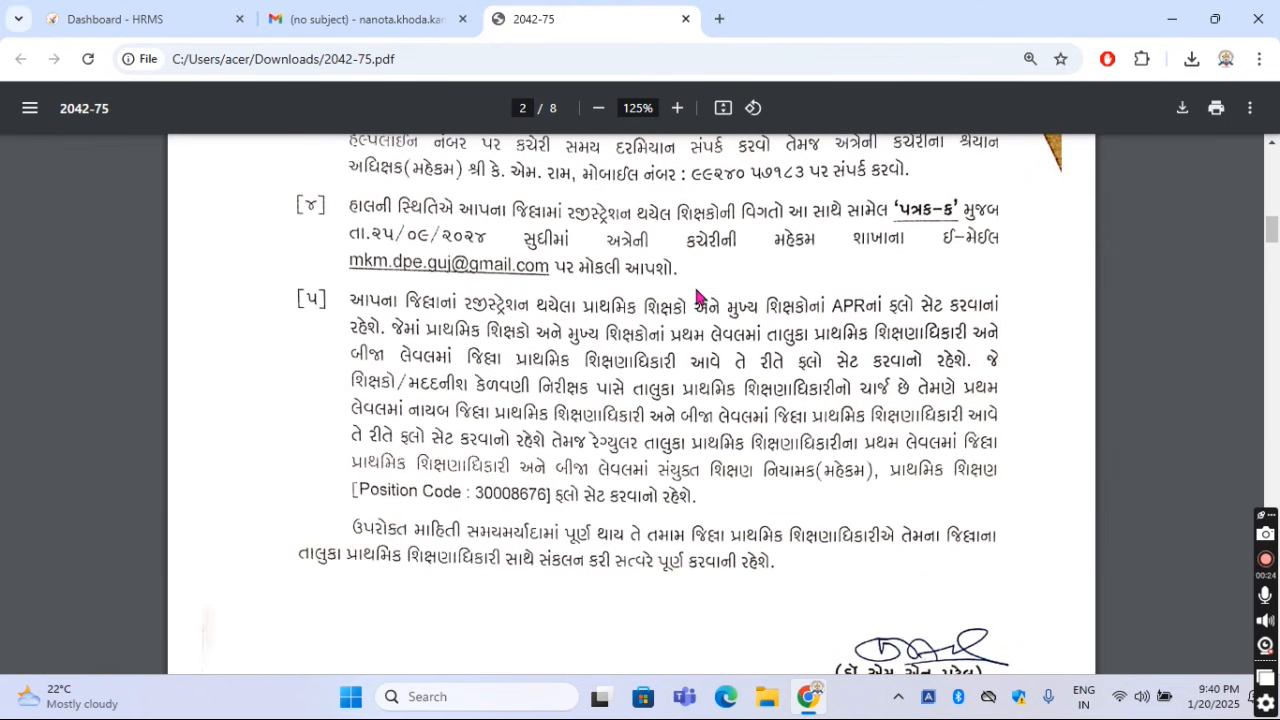
{"action": "left_click", "coordinate": [677, 107]}
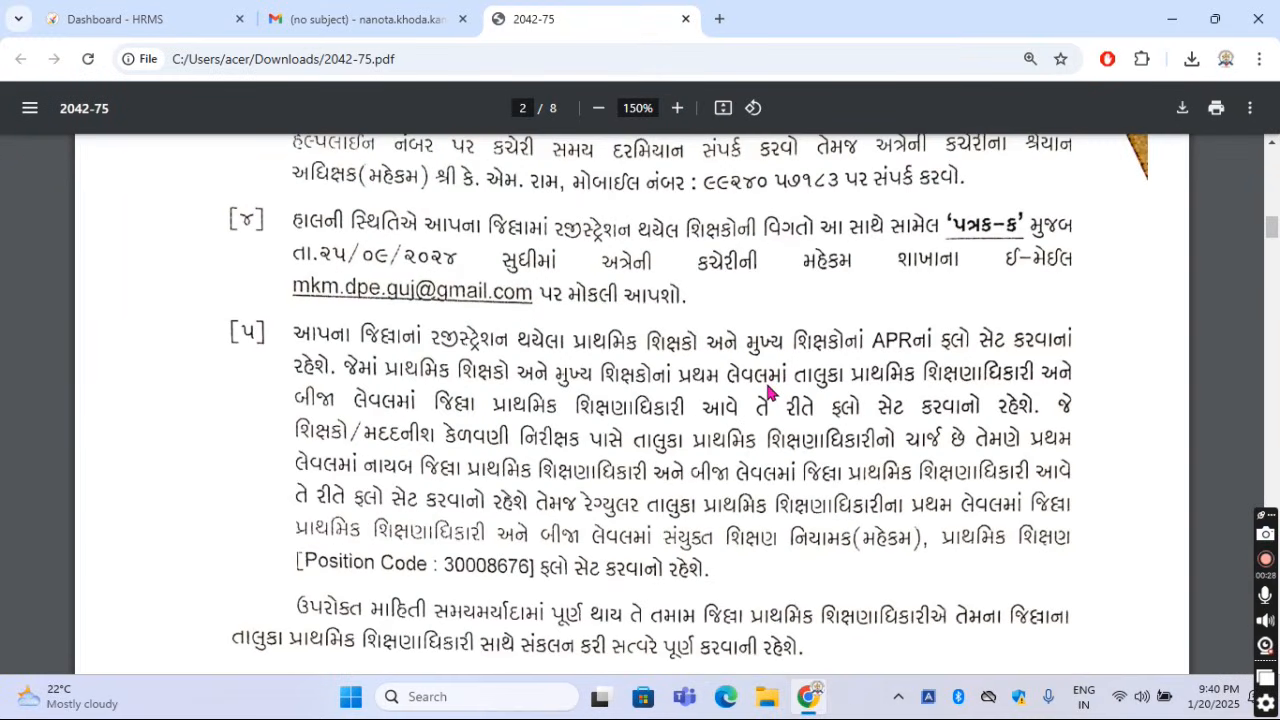
{"action": "scroll", "coordinate": [770, 392], "scroll_direction": "down", "scroll_amount": 2}
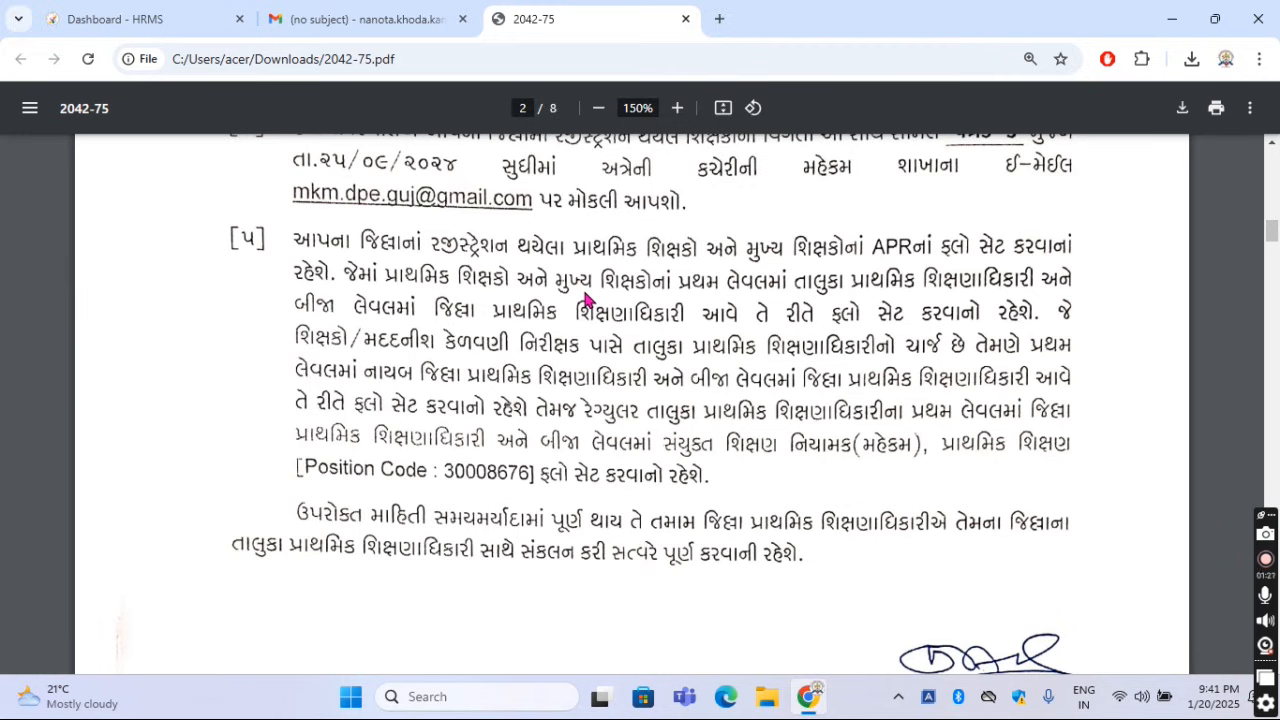
Switch to the Gmail message and read its instructions on using the position code when setting the APR flow
{"action": "left_click", "coordinate": [305, 27]}
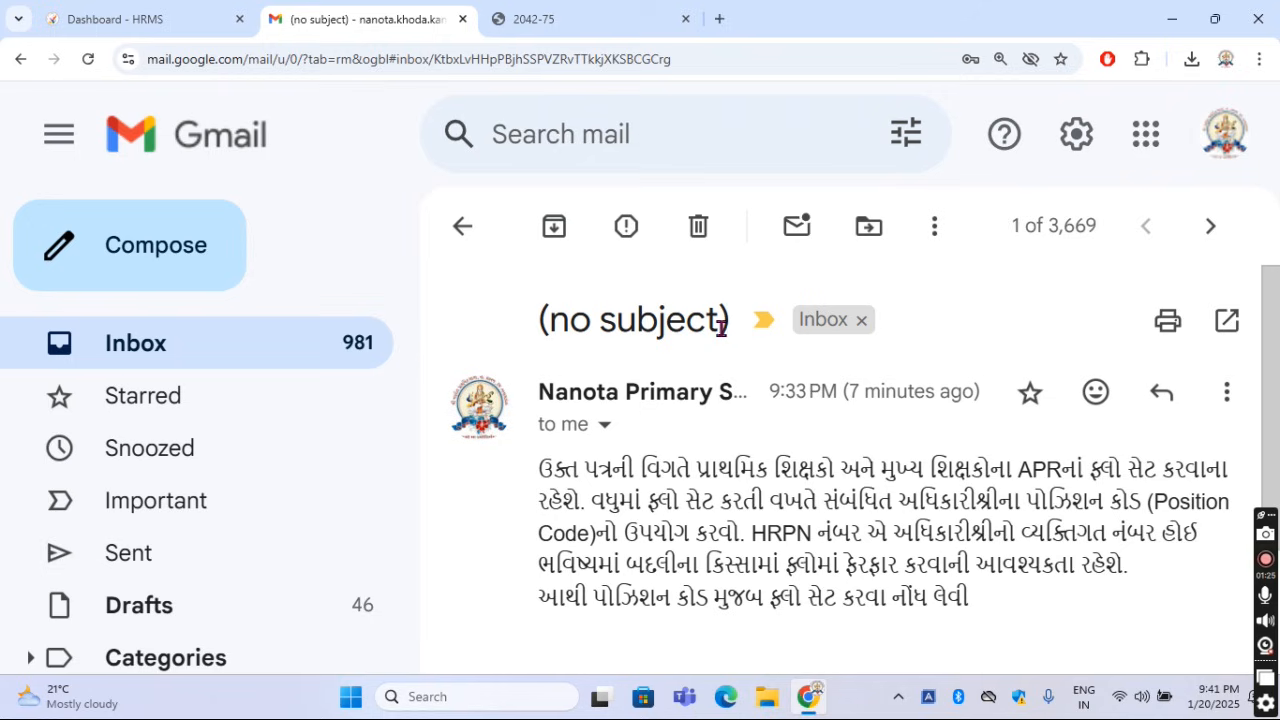
{"action": "scroll", "coordinate": [740, 360], "scroll_direction": "down", "scroll_amount": 1}
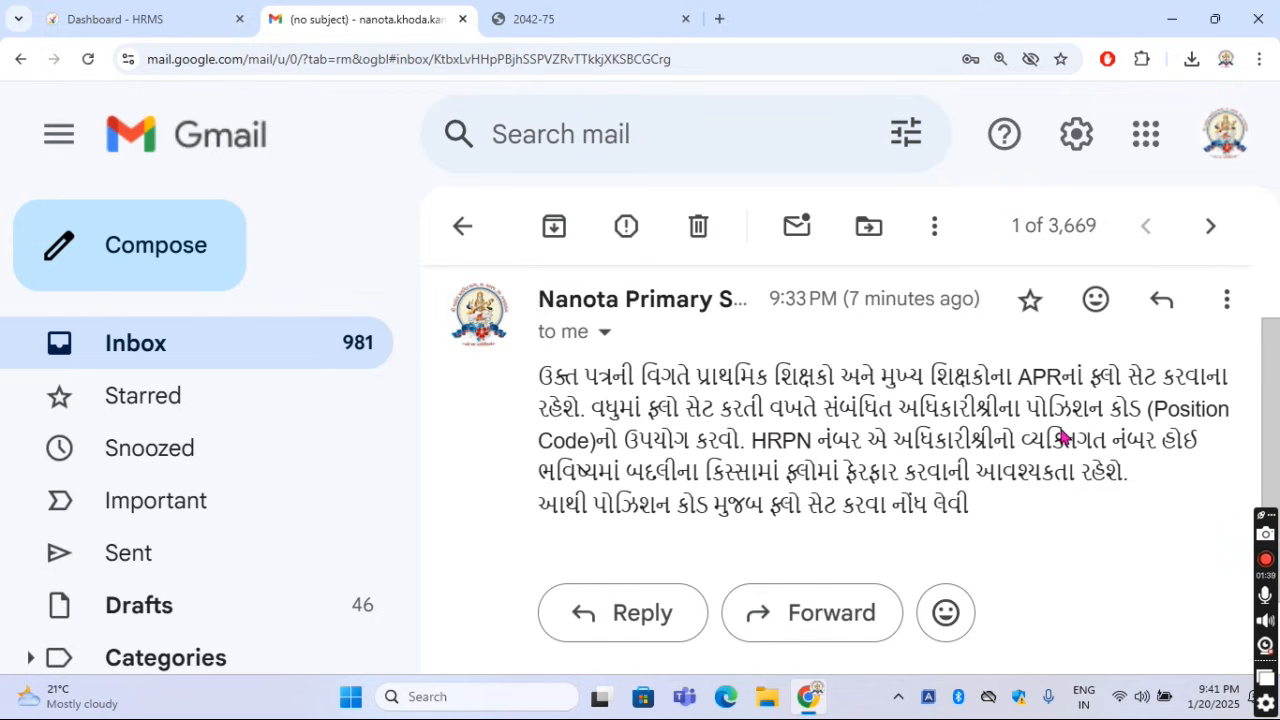
{"action": "left_click_drag", "start_coordinate": [1062, 408], "coordinate": [741, 438]}
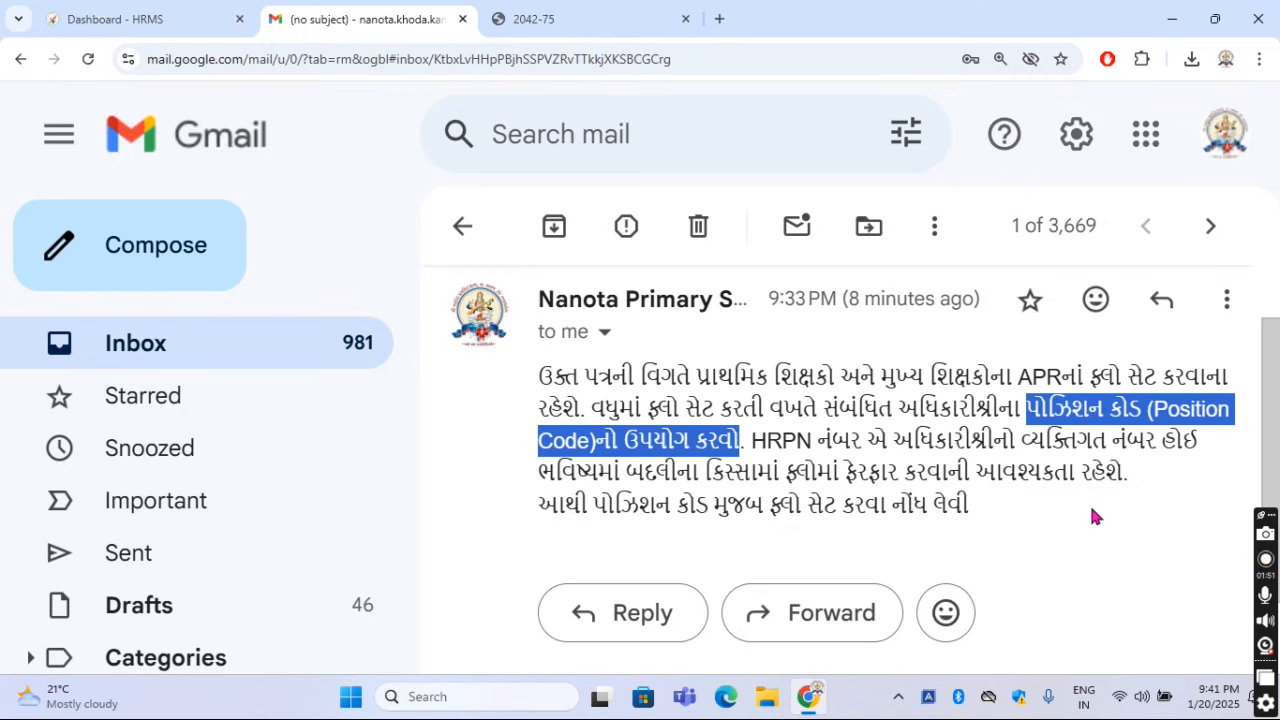
{"action": "left_click_drag", "start_coordinate": [565, 507], "coordinate": [999, 506]}
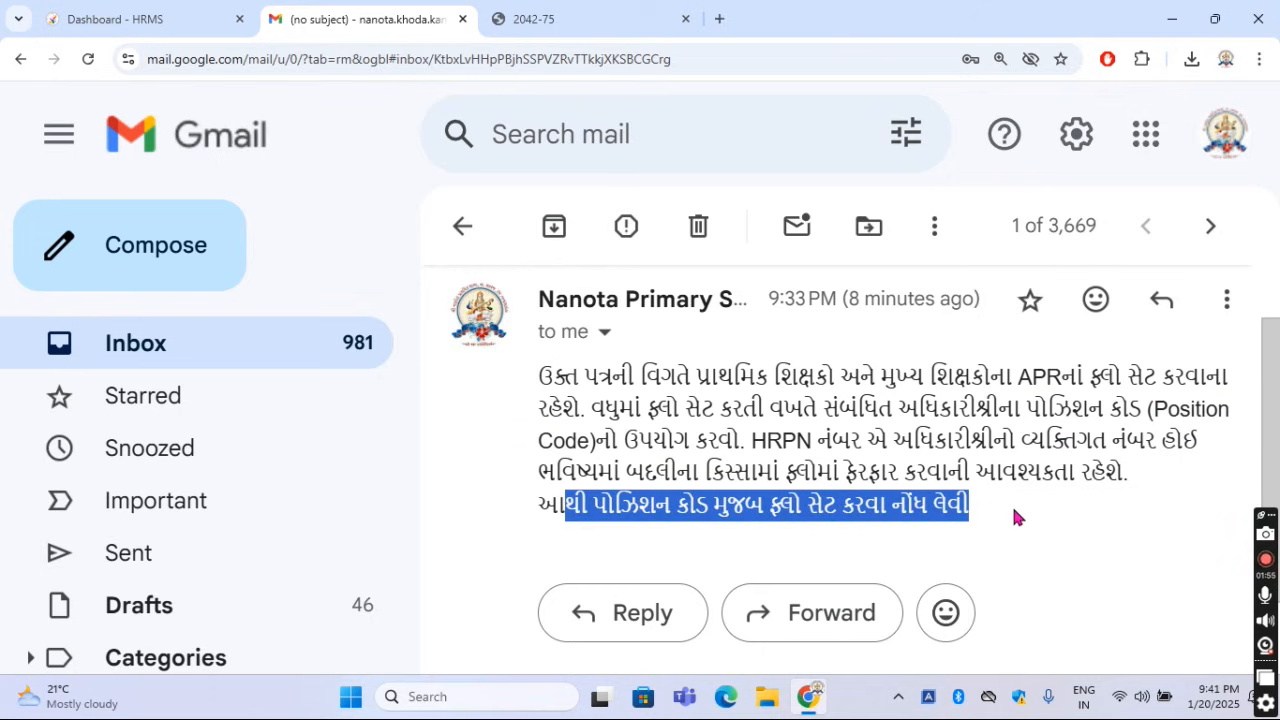
{"action": "left_click", "coordinate": [1013, 512]}
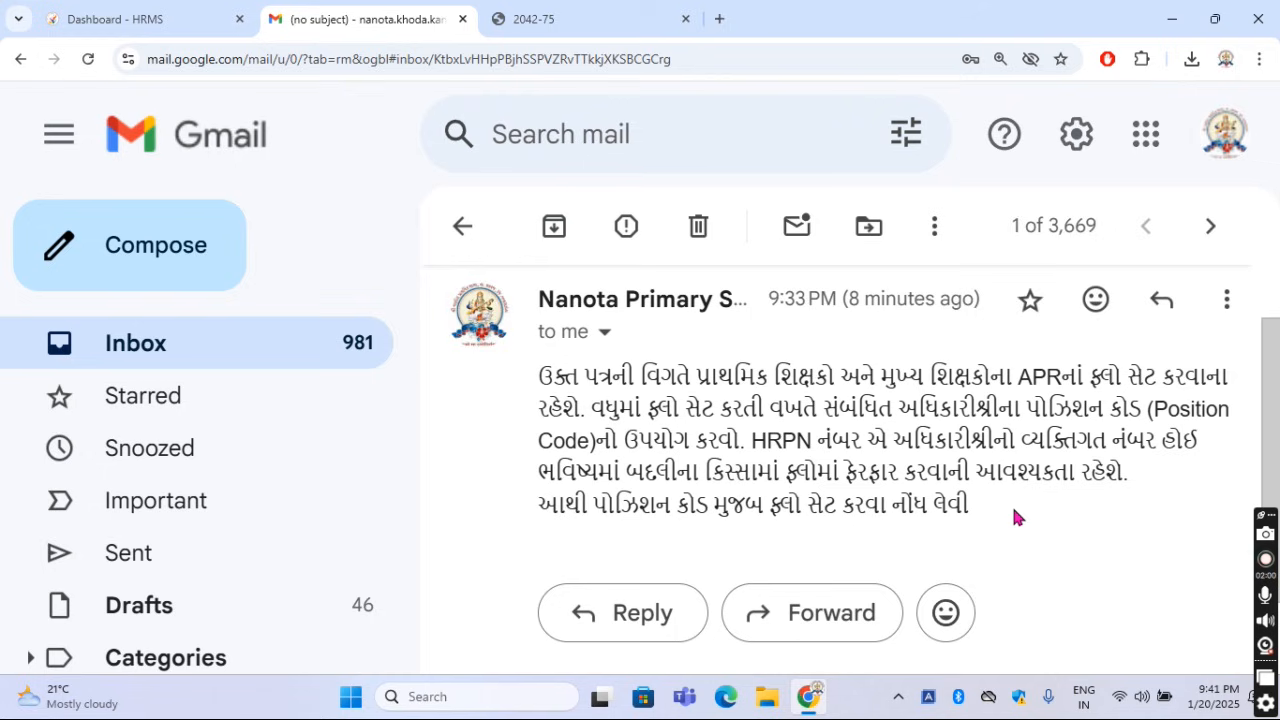
Return to the Karmyogi HRMS site and start a new Module Flow Master entry with module type APR
{"action": "left_click", "coordinate": [107, 22]}
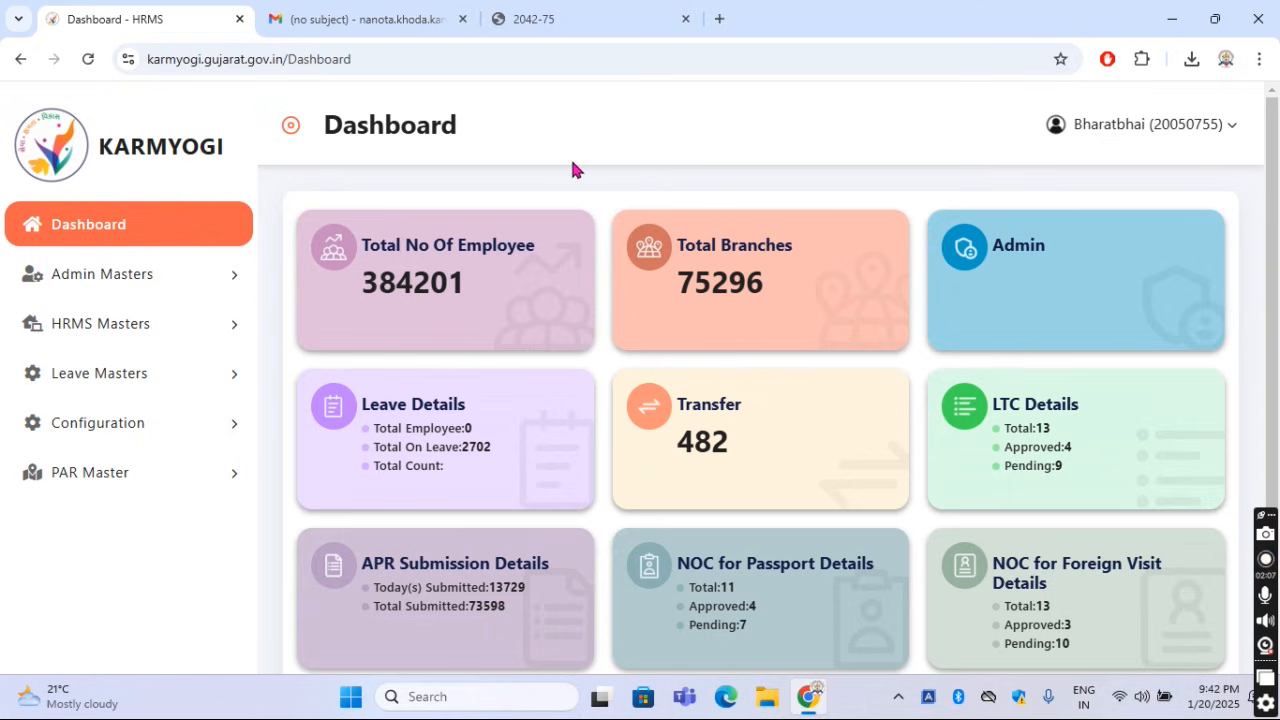
{"action": "left_click", "coordinate": [157, 327]}
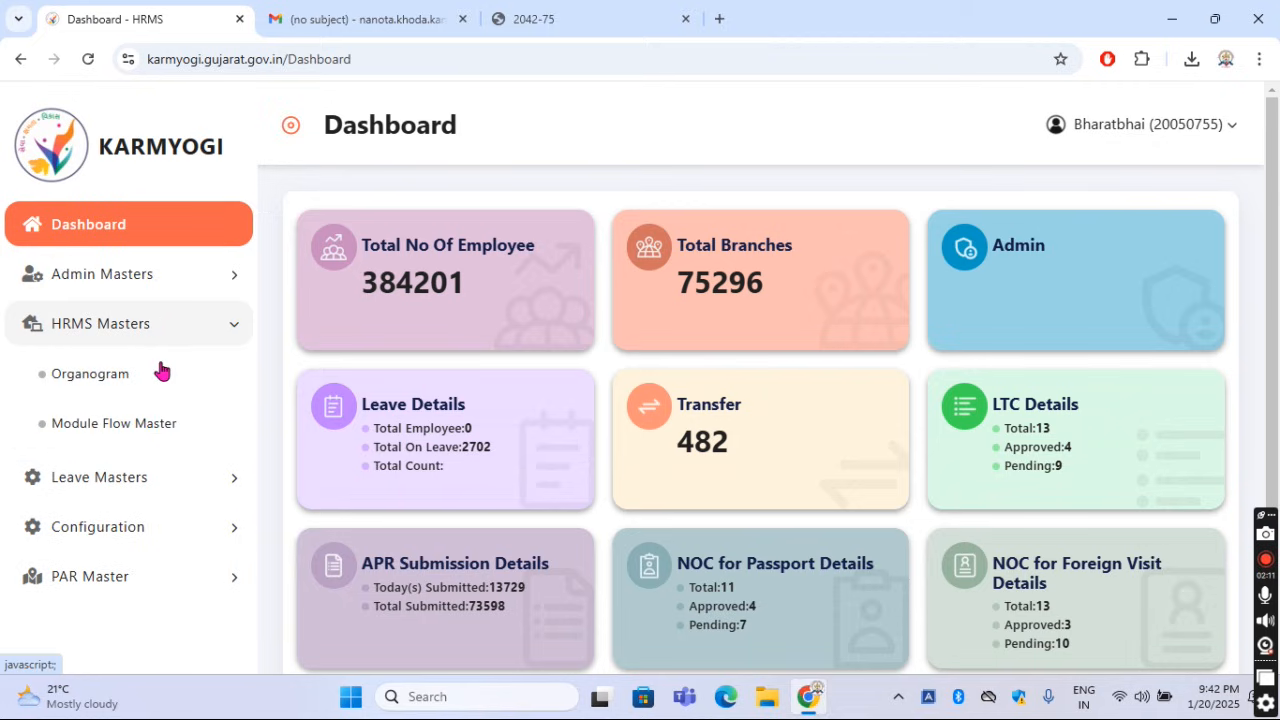
{"action": "left_click", "coordinate": [143, 428]}
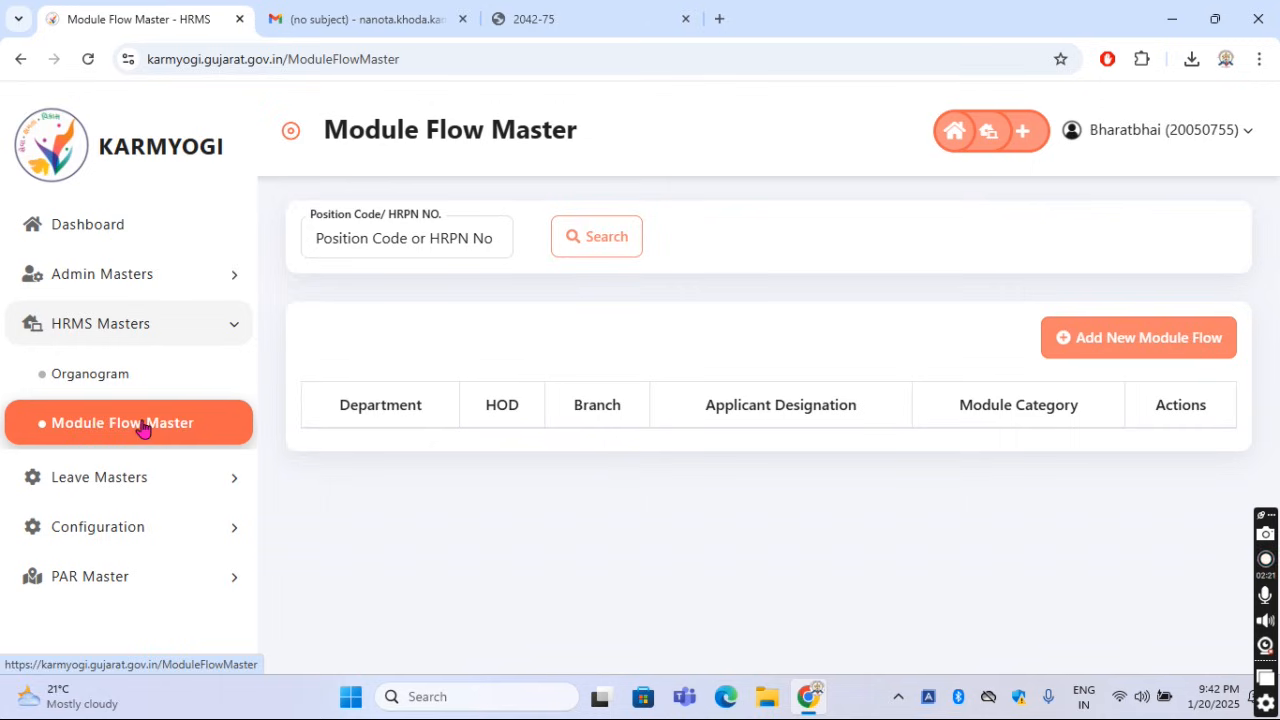
{"action": "left_click", "coordinate": [1064, 348]}
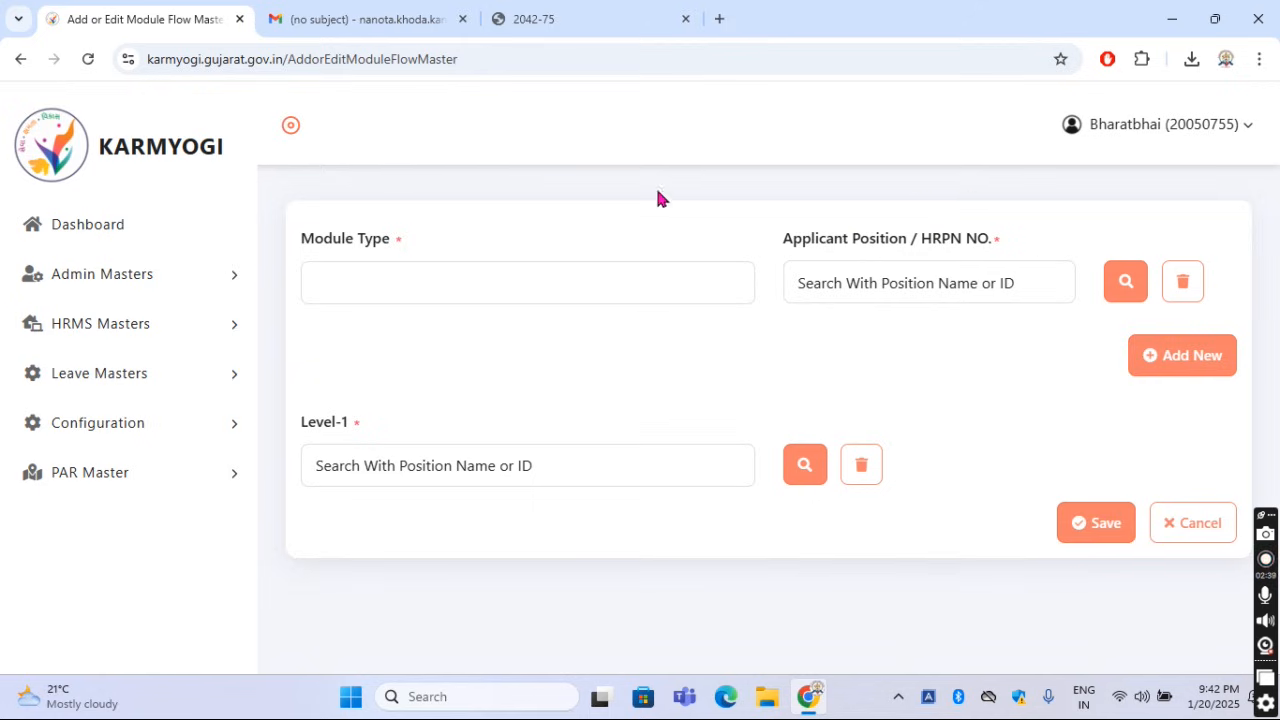
{"action": "left_click", "coordinate": [490, 276]}
{"action": "left_click", "coordinate": [423, 368]}
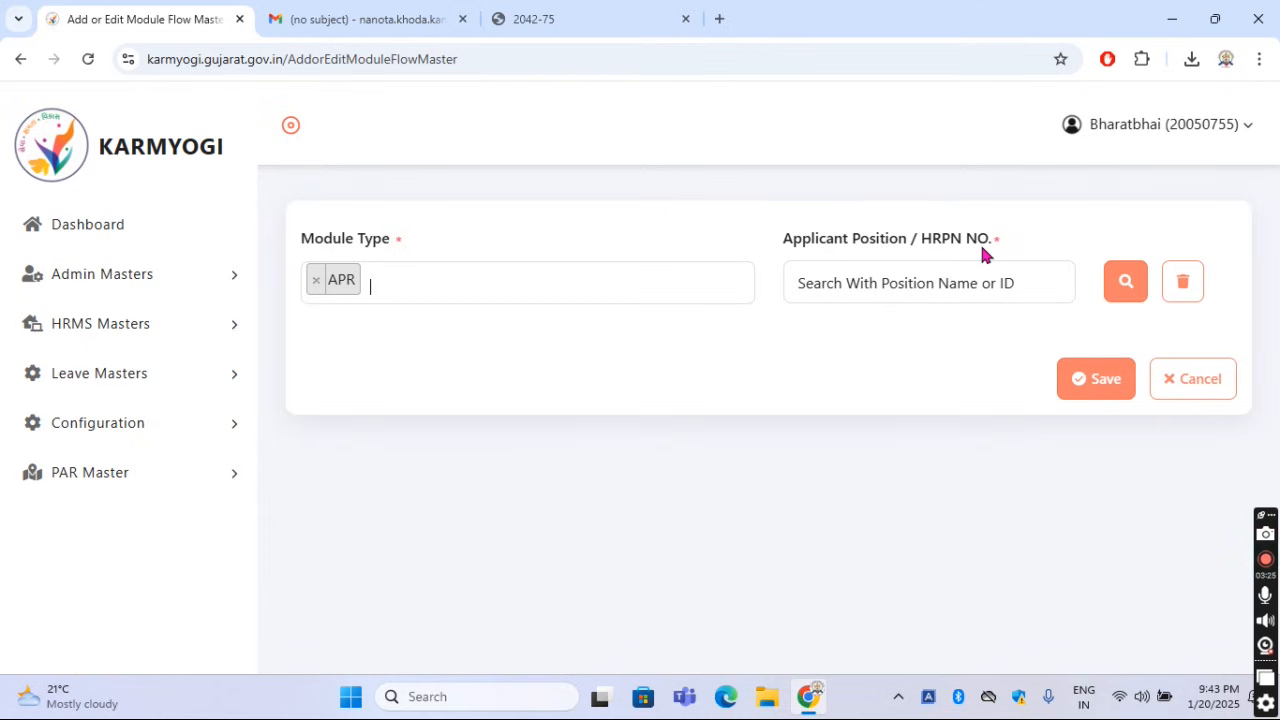
Look up position code 40269593 and select that Primary Teacher post as the applicant position
{"action": "left_click", "coordinate": [953, 283]}
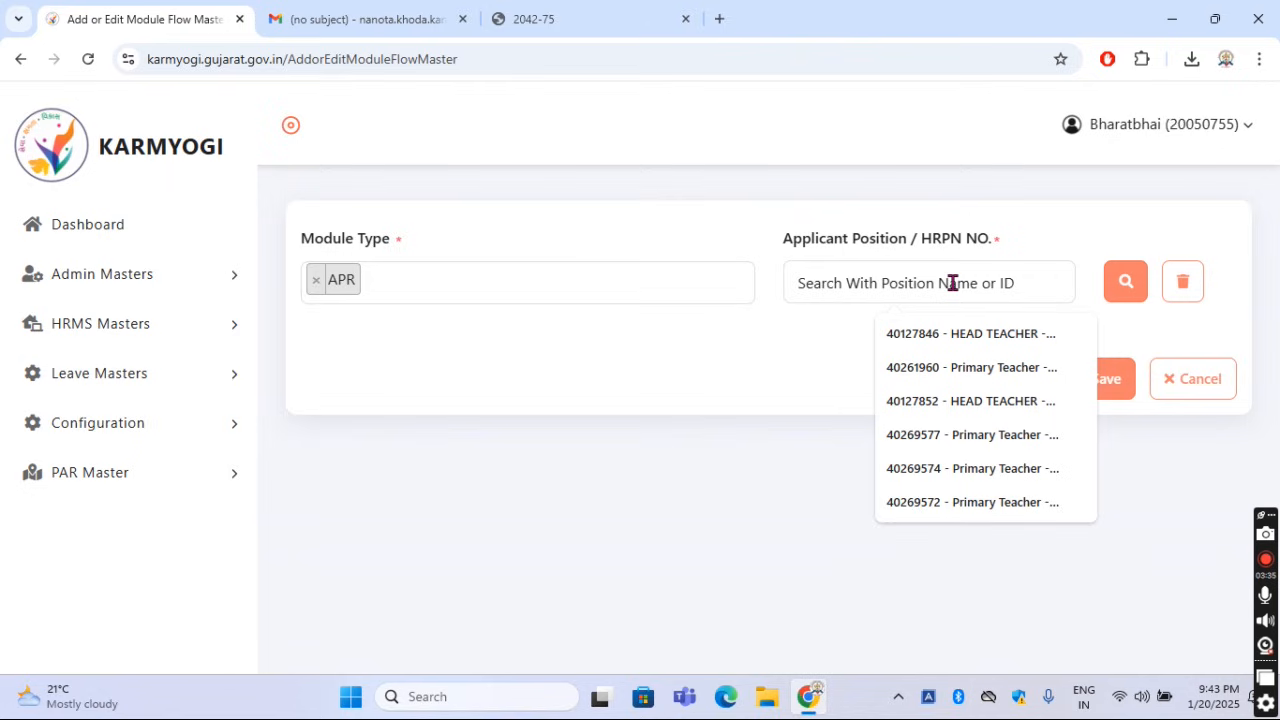
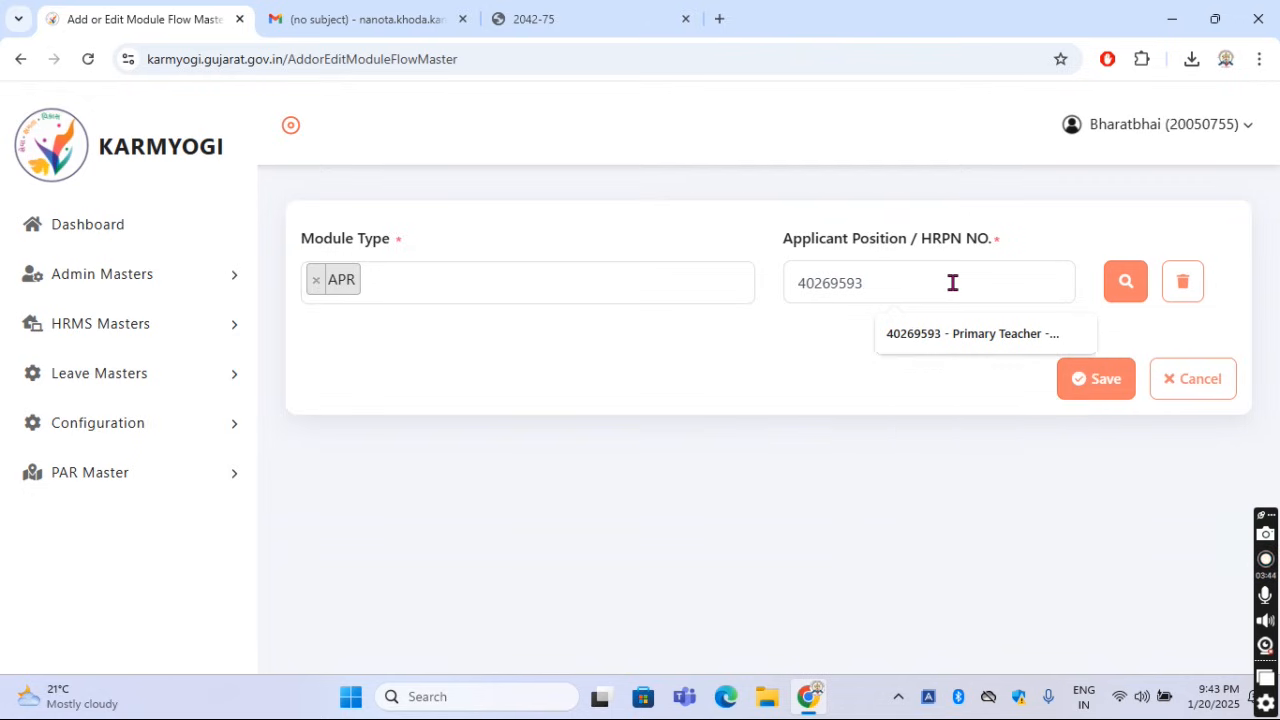
{"action": "left_click", "coordinate": [1118, 295]}
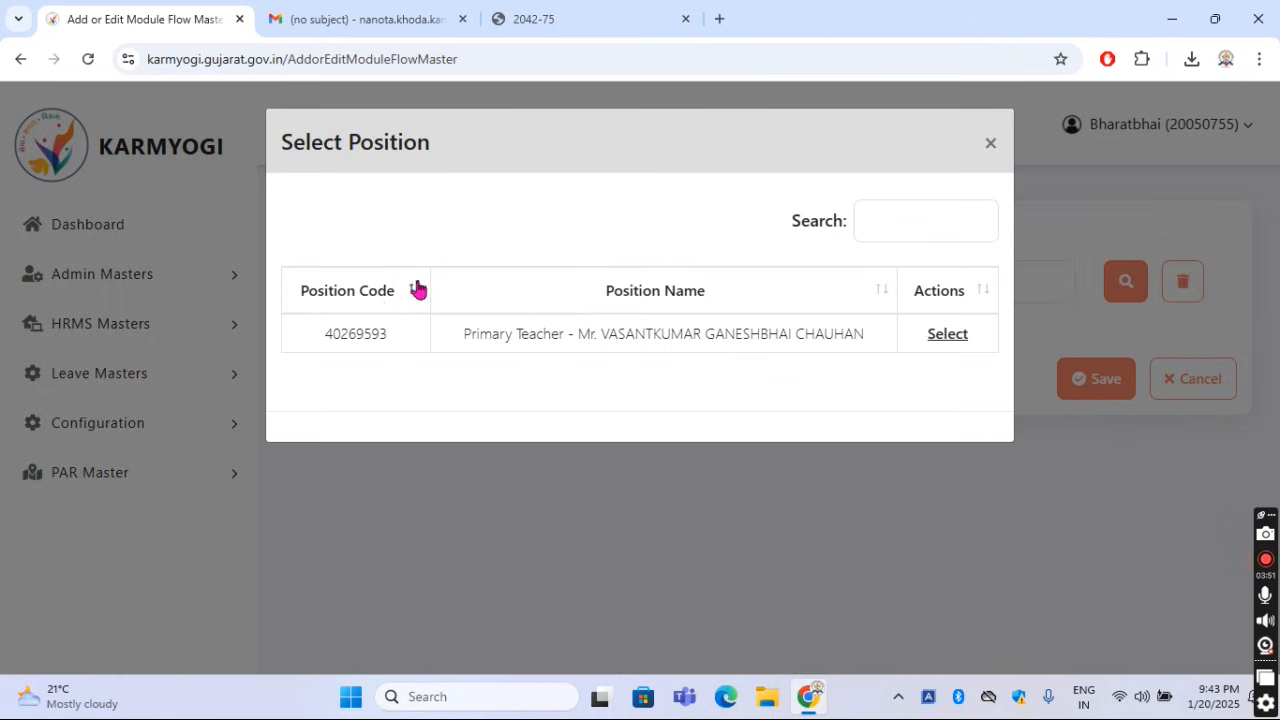
{"action": "left_click", "coordinate": [944, 336]}
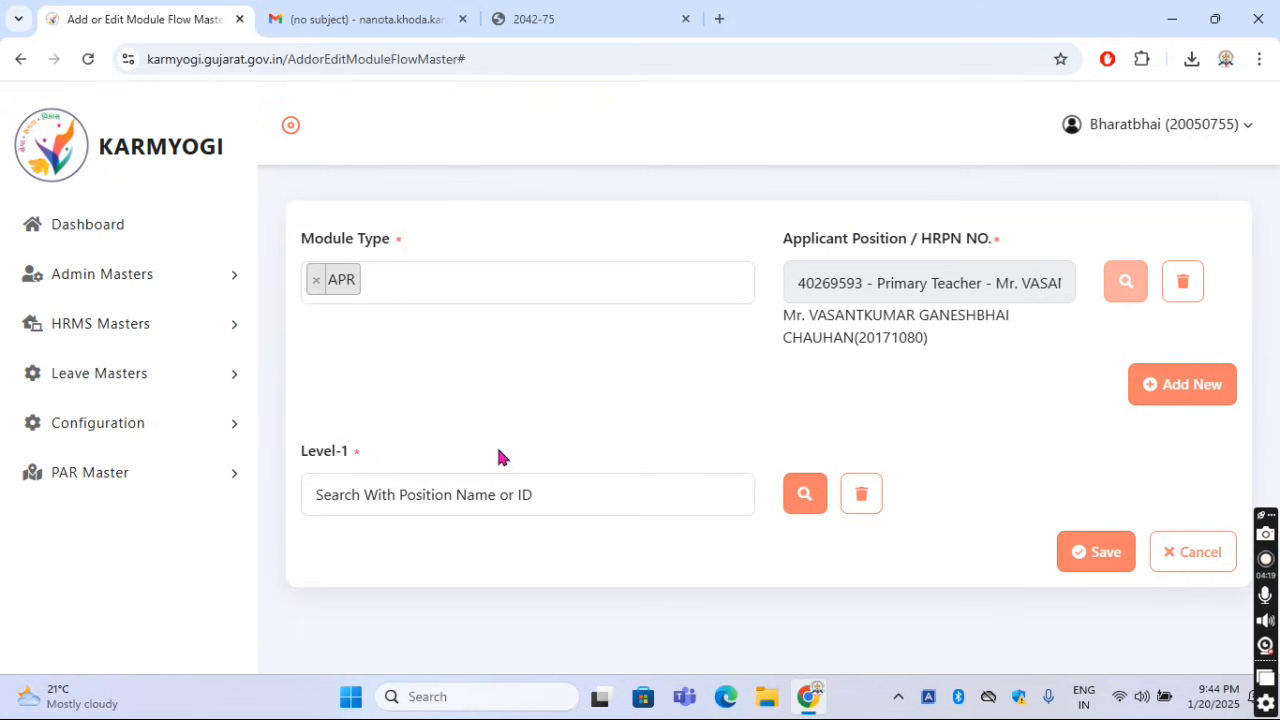
Look up position code 30668107 and assign the Taluka Primary Education Officer as the Level-1 position
{"action": "left_click", "coordinate": [468, 493]}
{"action": "type", "text": "3"}
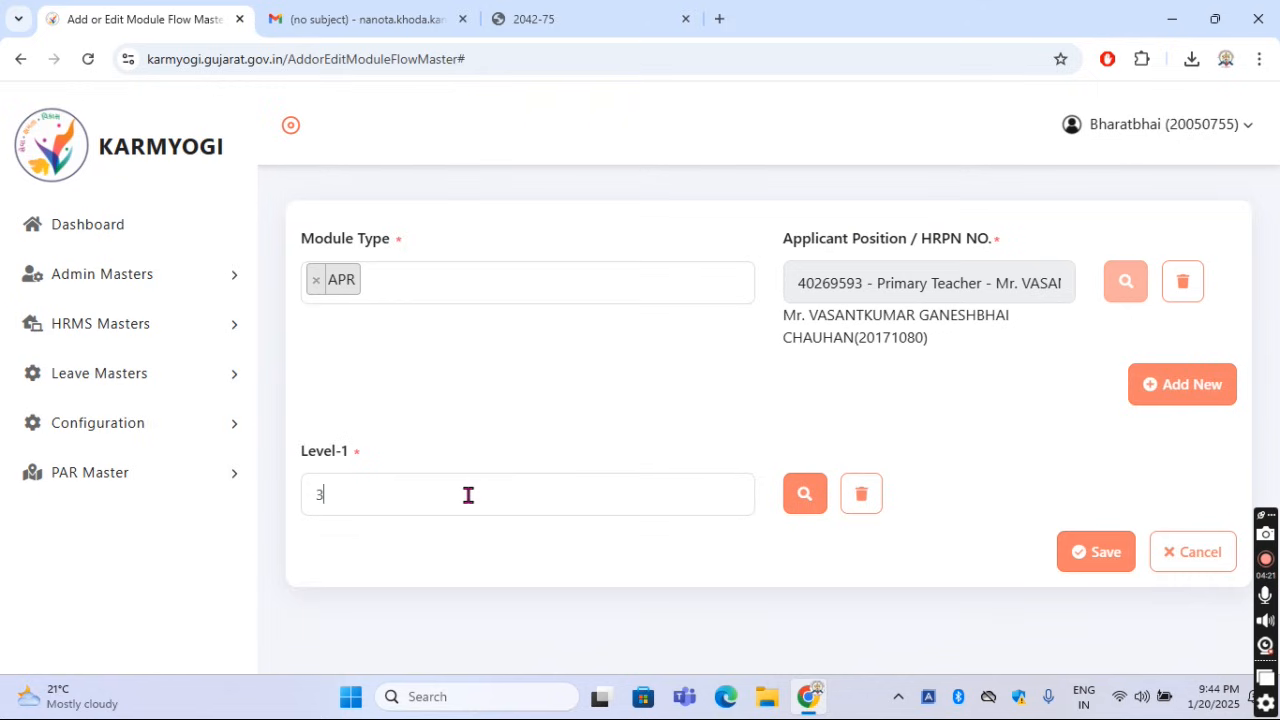
{"action": "type", "text": "0668107"}
{"action": "left_click", "coordinate": [800, 502]}
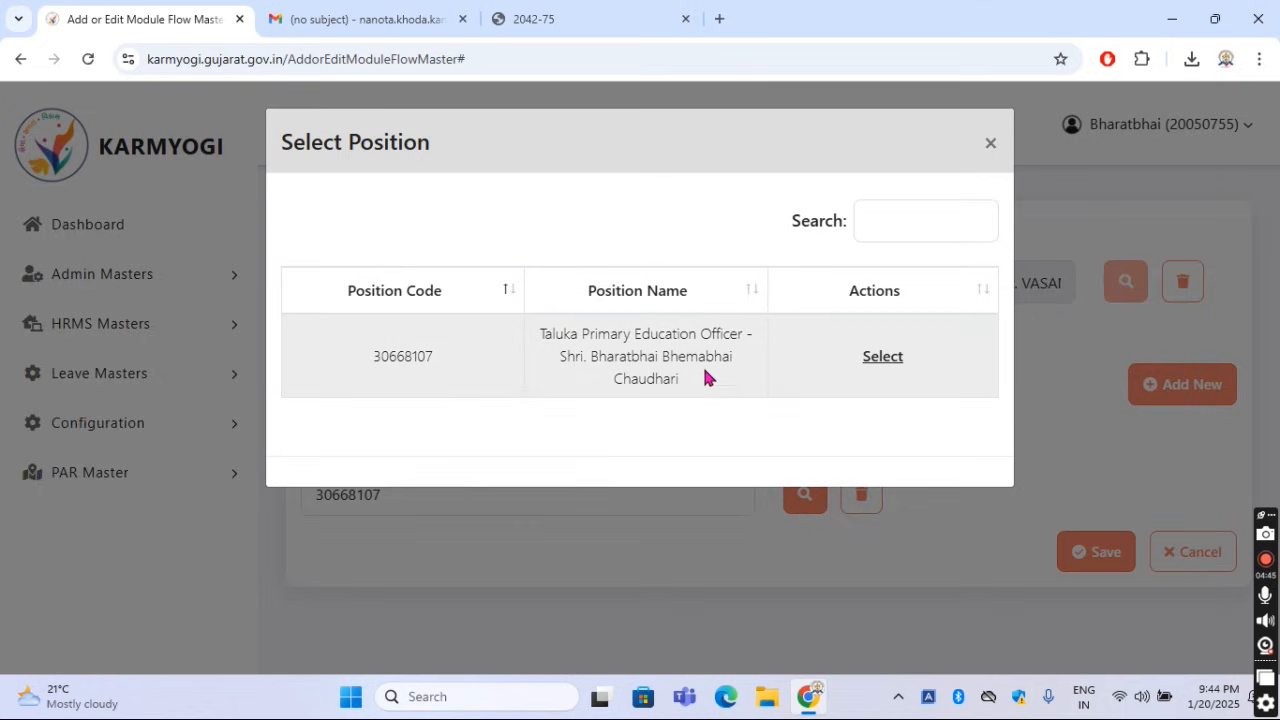
{"action": "left_click", "coordinate": [882, 358]}
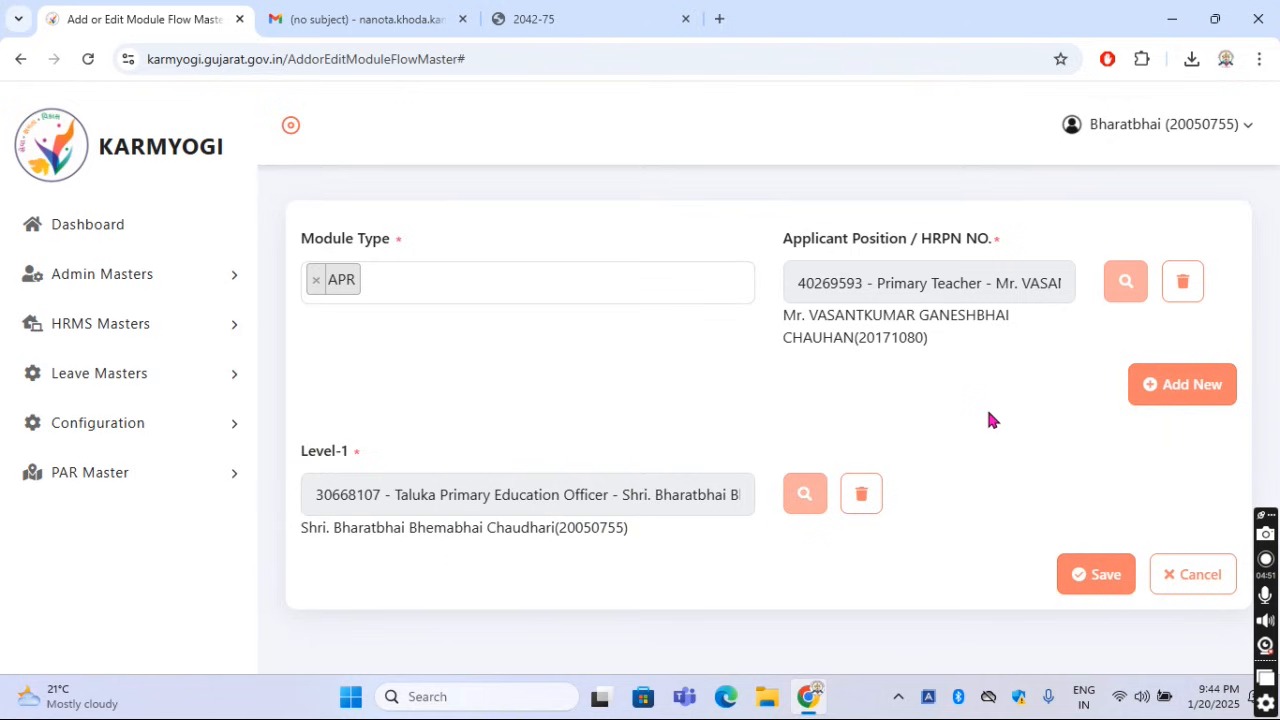
Add a Level-2 entry and assign it the District Primary Education officer with position code 30031799
{"action": "left_click", "coordinate": [1163, 393]}
{"action": "scroll", "coordinate": [1000, 445], "scroll_direction": "down", "scroll_amount": 1}
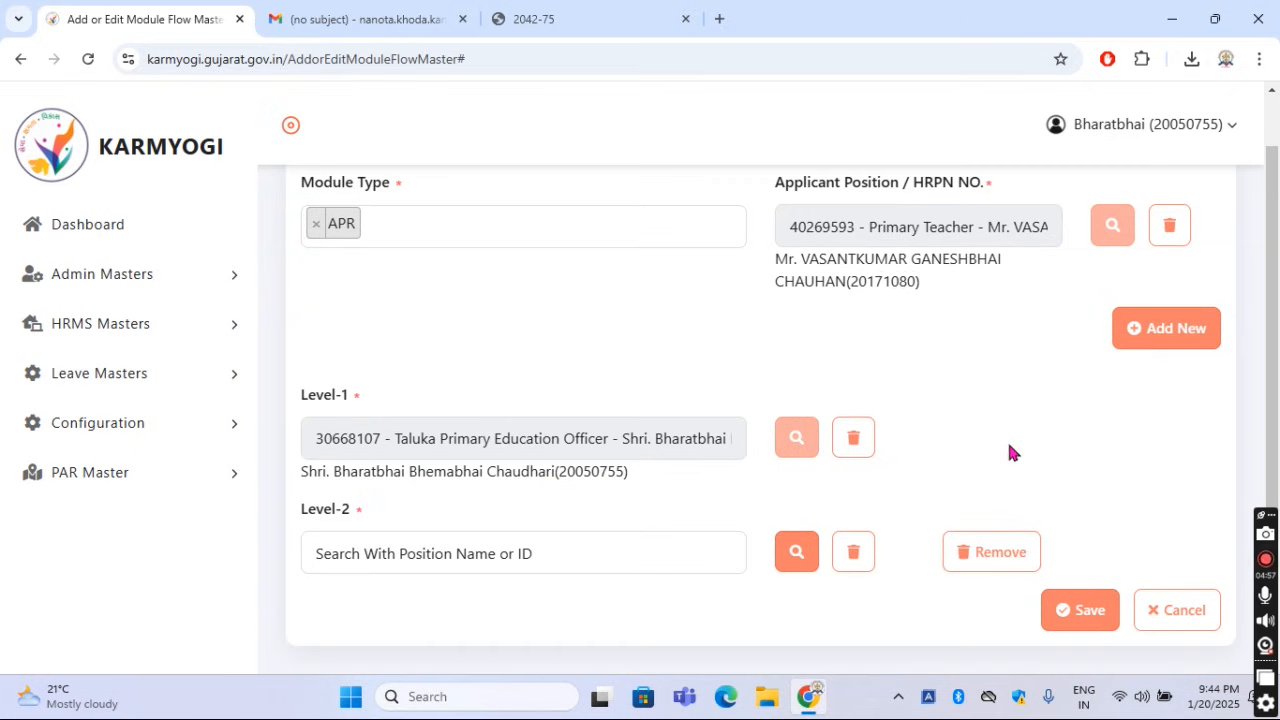
{"action": "left_click", "coordinate": [355, 553]}
{"action": "type", "text": "300"}
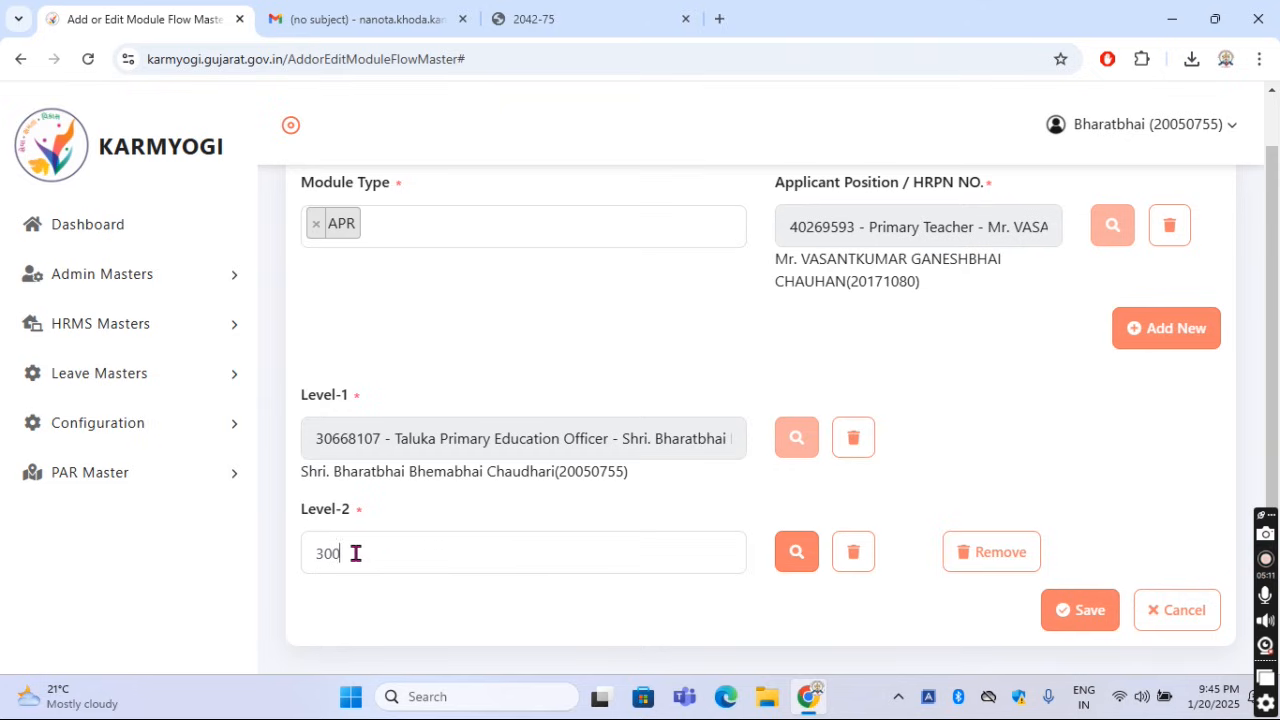
{"action": "type", "text": "31799"}
{"action": "left_click", "coordinate": [797, 556]}
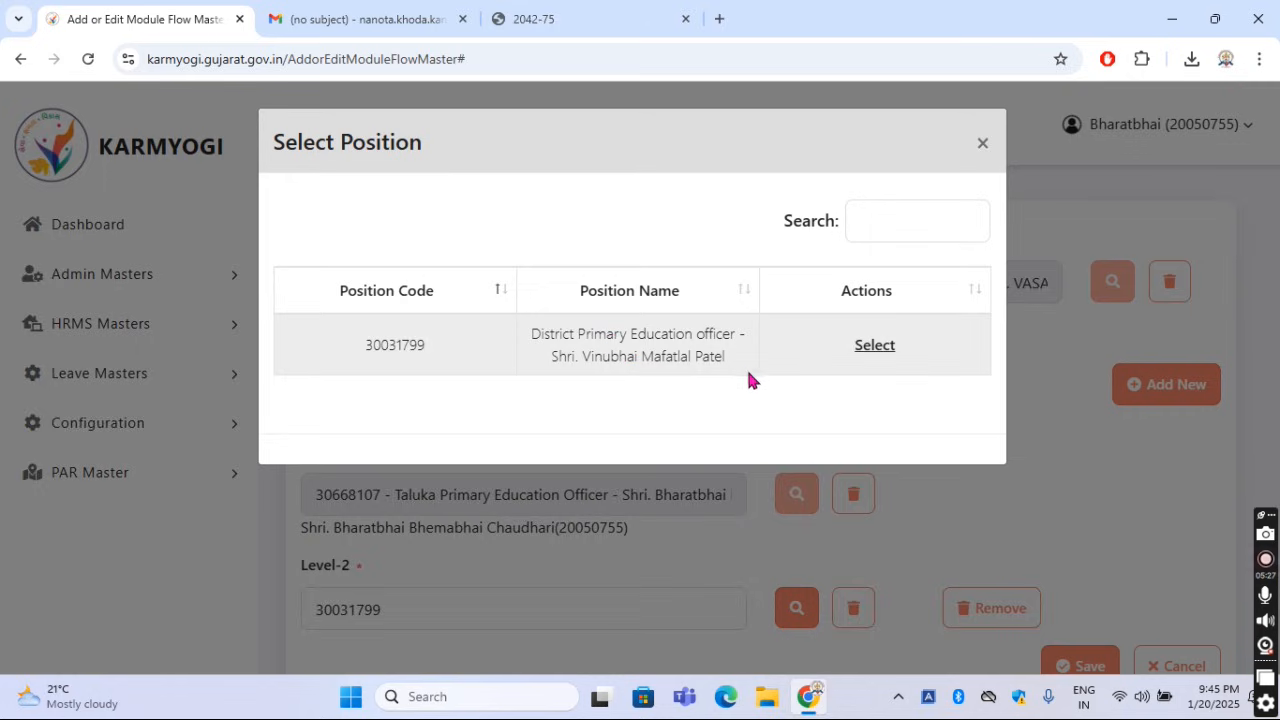
{"action": "left_click", "coordinate": [871, 348]}
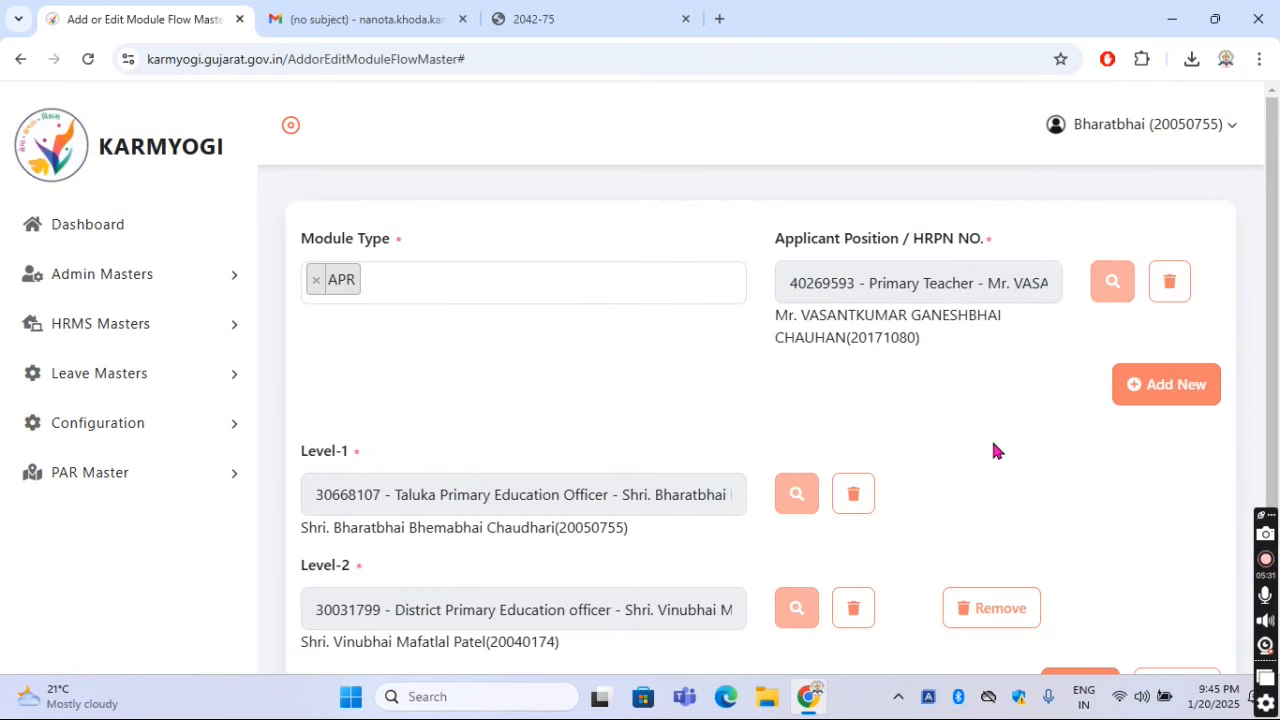
Review the officers assigned to Level-1 and Level-2 of the APR flow
{"action": "scroll", "coordinate": [993, 450], "scroll_direction": "down", "scroll_amount": 1}
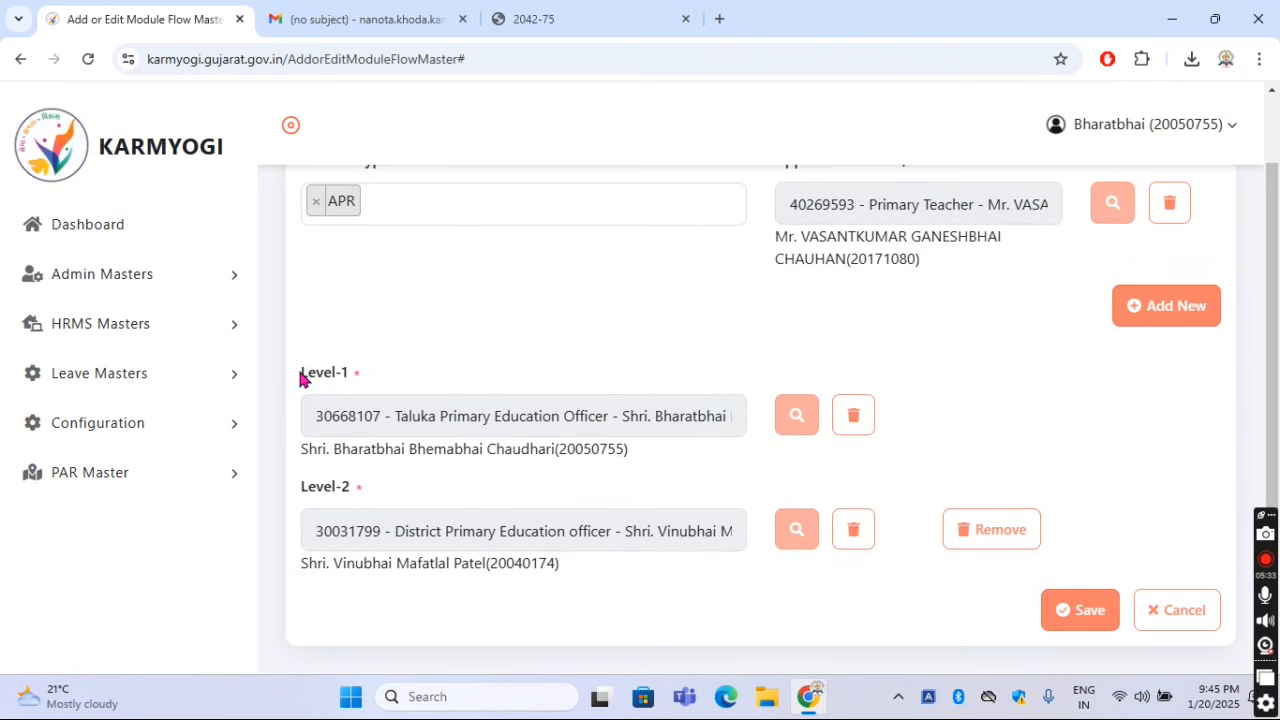
{"action": "left_click_drag", "start_coordinate": [300, 378], "coordinate": [363, 380]}
{"action": "left_click_drag", "start_coordinate": [305, 460], "coordinate": [371, 449]}
{"action": "left_click", "coordinate": [390, 386]}
{"action": "left_click_drag", "start_coordinate": [299, 487], "coordinate": [357, 489]}
{"action": "left_click", "coordinate": [330, 582]}
{"action": "left_click_drag", "start_coordinate": [304, 565], "coordinate": [483, 564]}
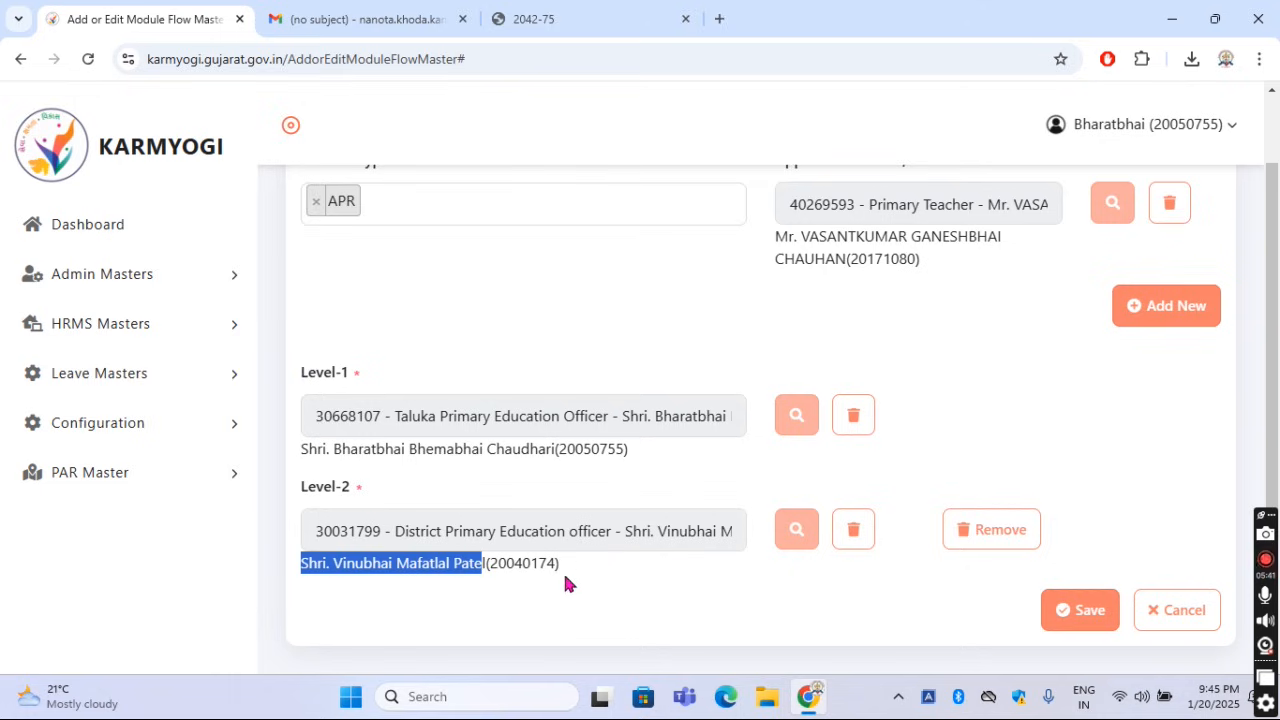
{"action": "left_click", "coordinate": [567, 582]}
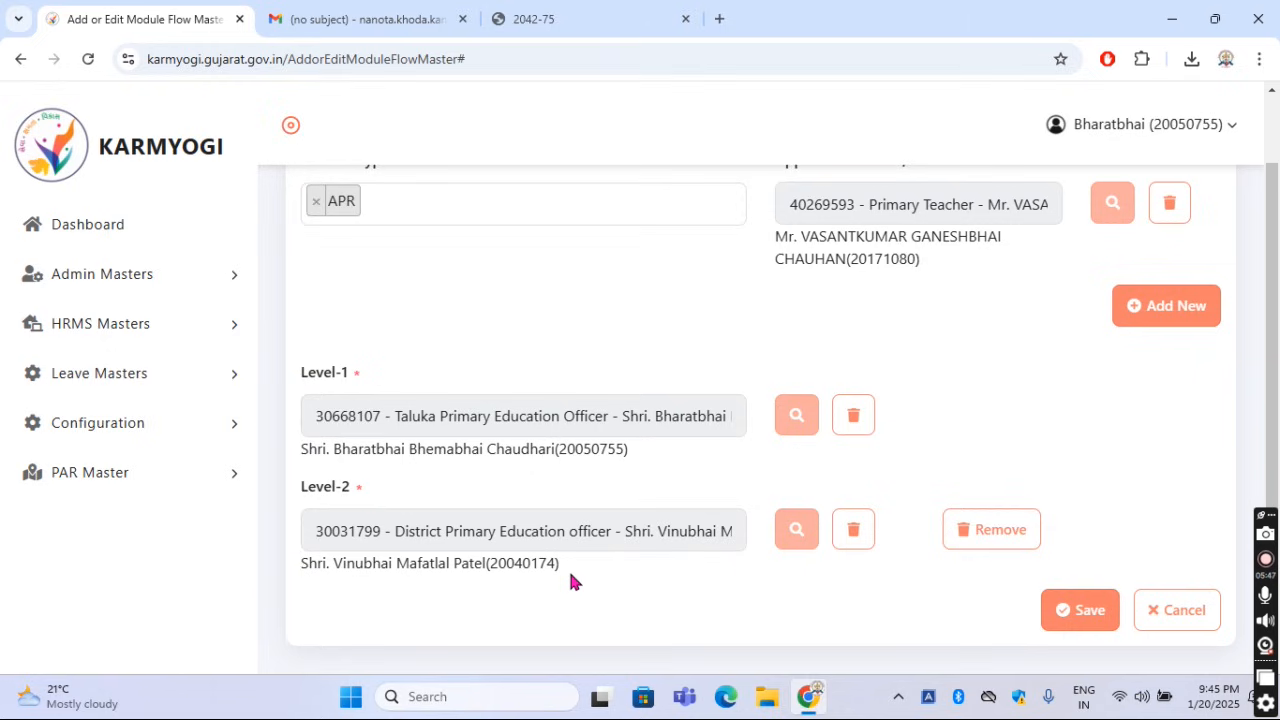
Save the APR module flow, overwriting the applicant's existing workflow record
{"action": "left_click", "coordinate": [1083, 612]}
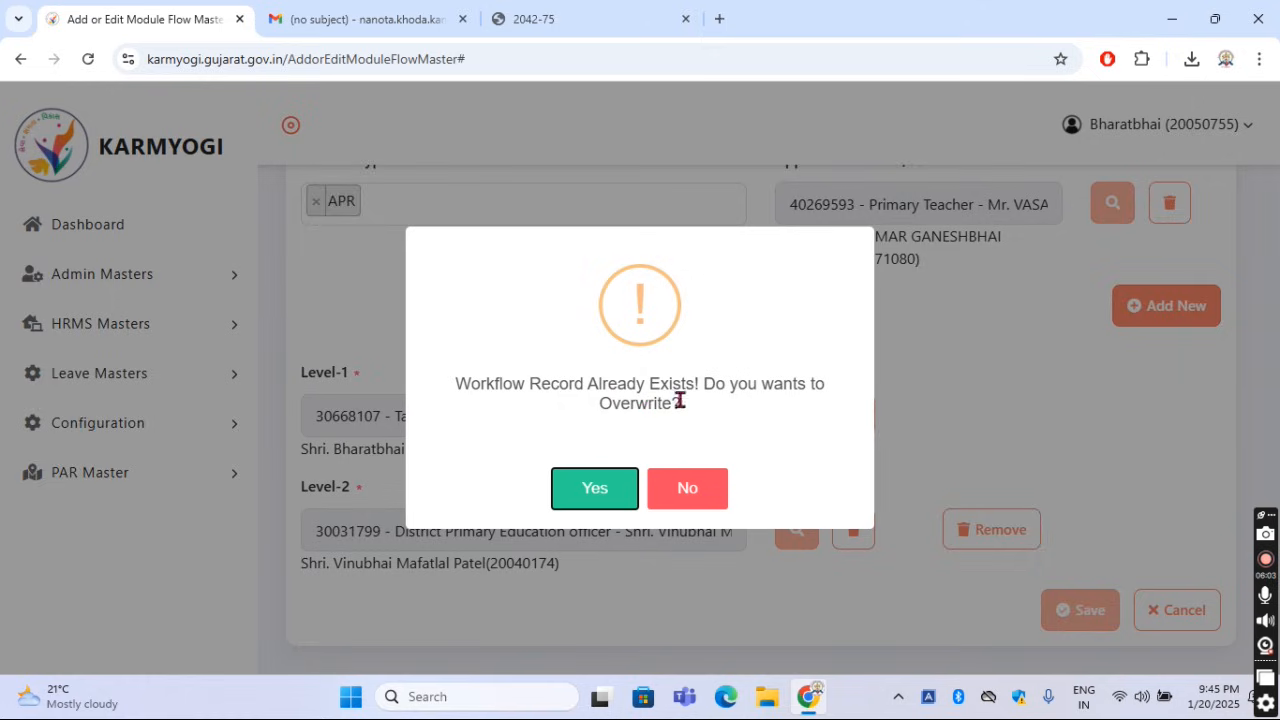
{"action": "left_click", "coordinate": [605, 490]}
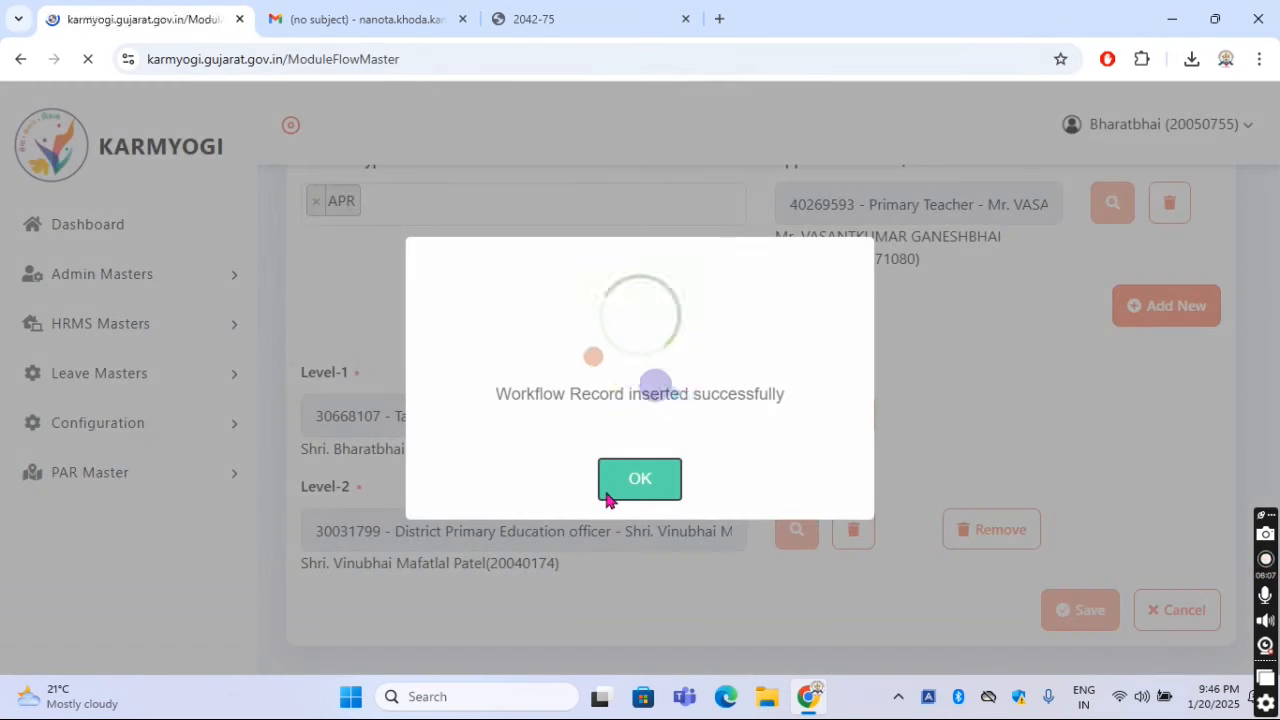